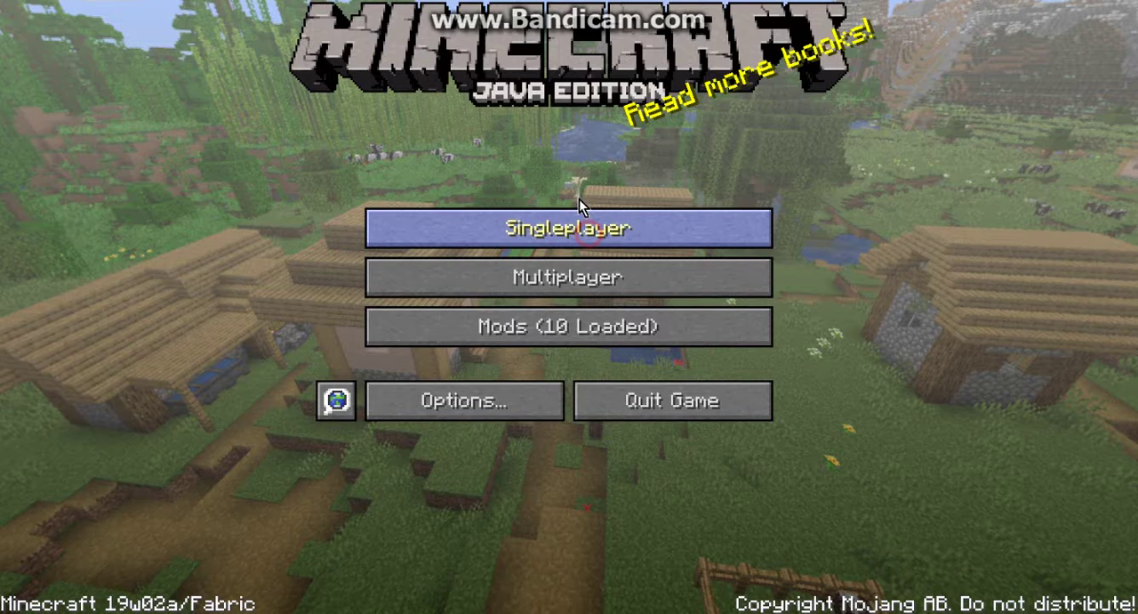
Open the Singleplayer world list, then cancel back to the title screen.
click(569, 227)
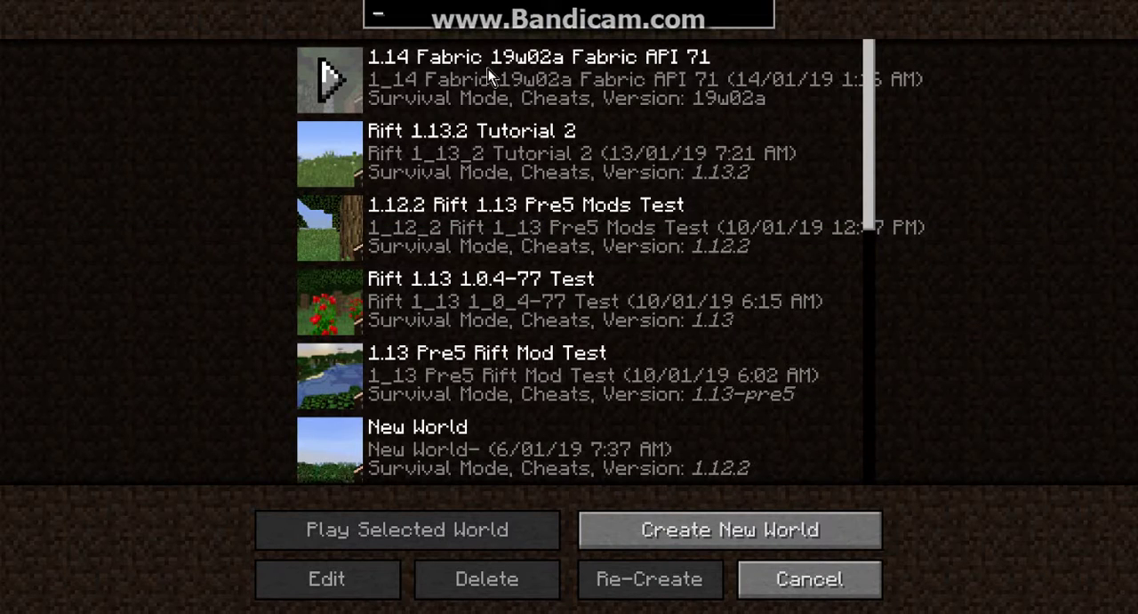
click(810, 582)
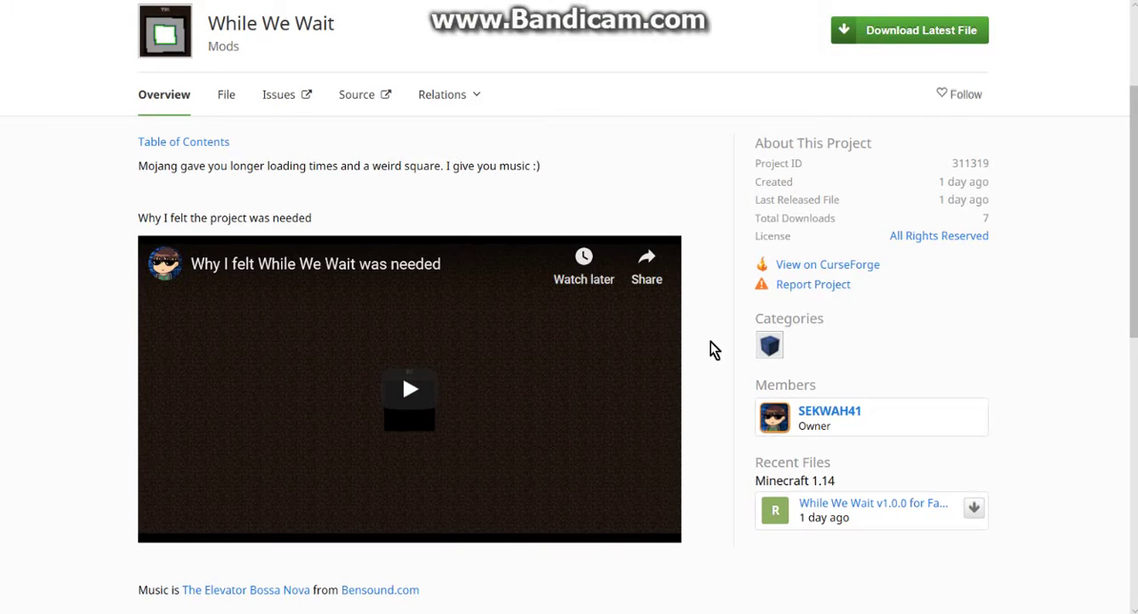
Browse the While We Wait overview, highlight its 'Music is…' credit line, then return to Minecraft.
click(710, 400)
click(708, 432)
click(709, 431)
drag(472, 589, 139, 605)
click(457, 590)
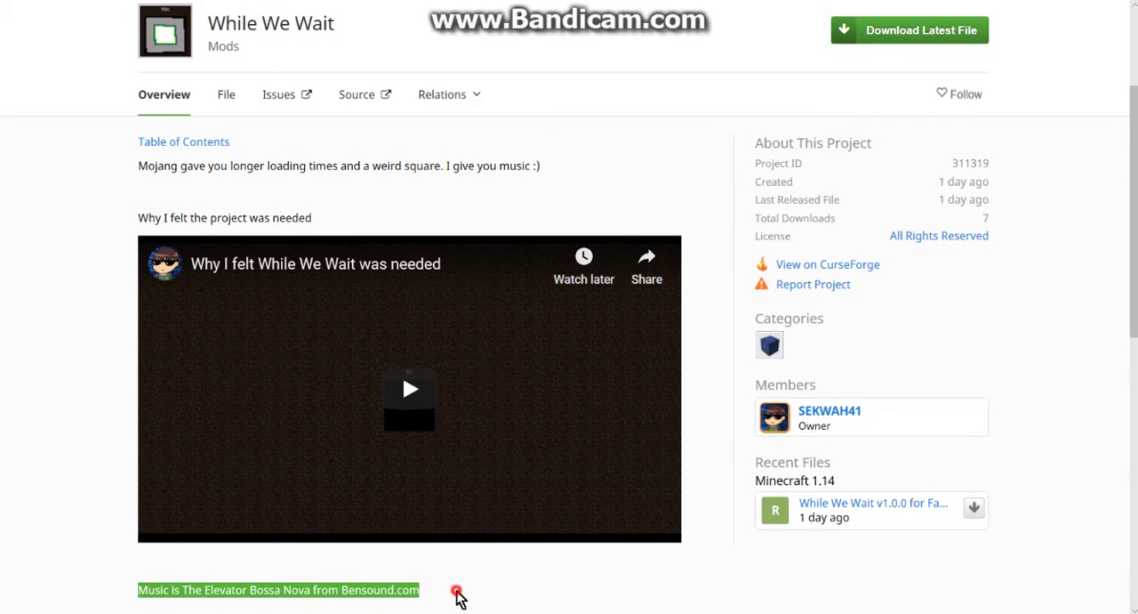
click(529, 576)
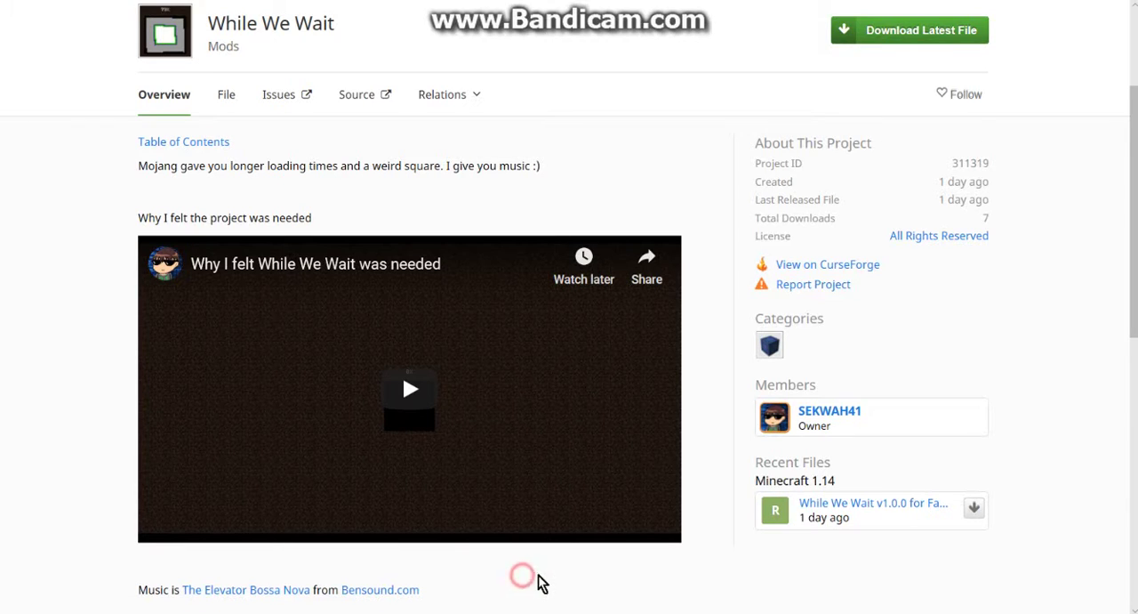
click(713, 513)
click(273, 565)
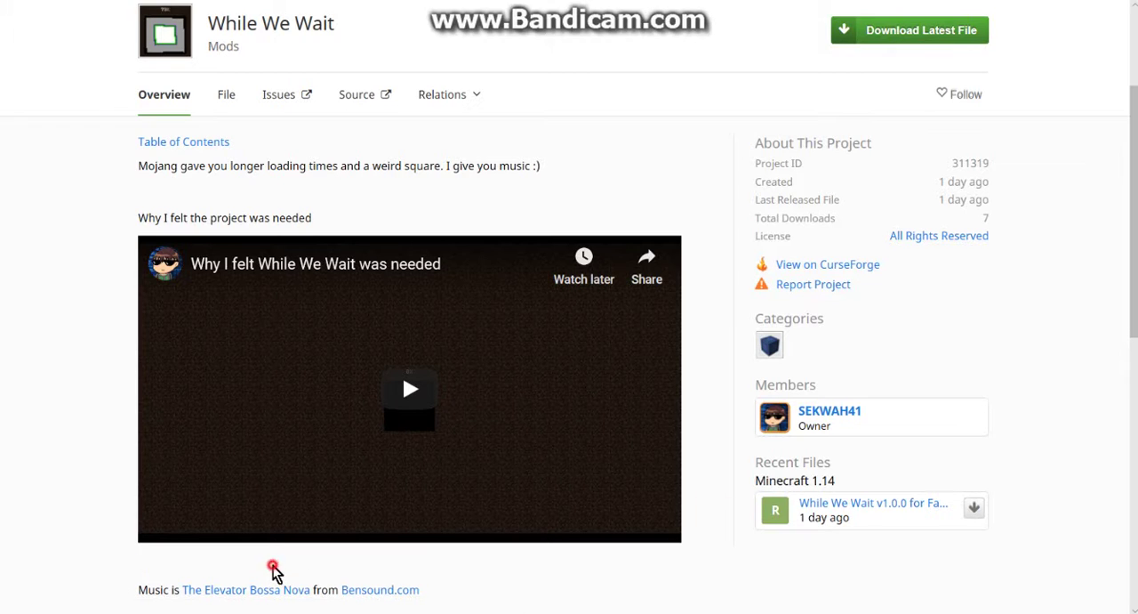
click(605, 574)
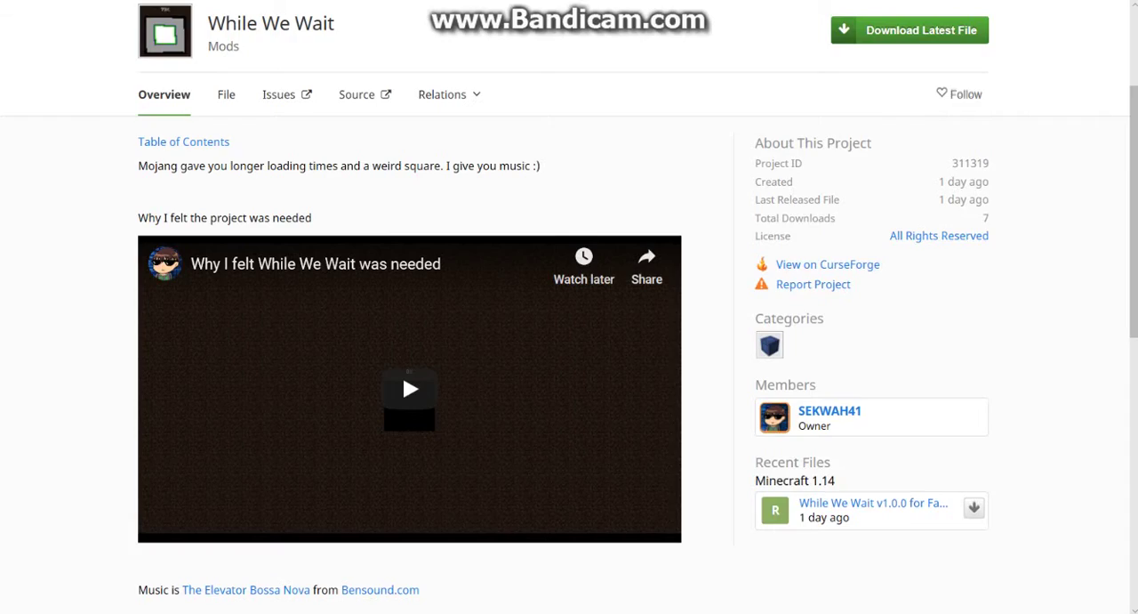
key(alt+Tab)
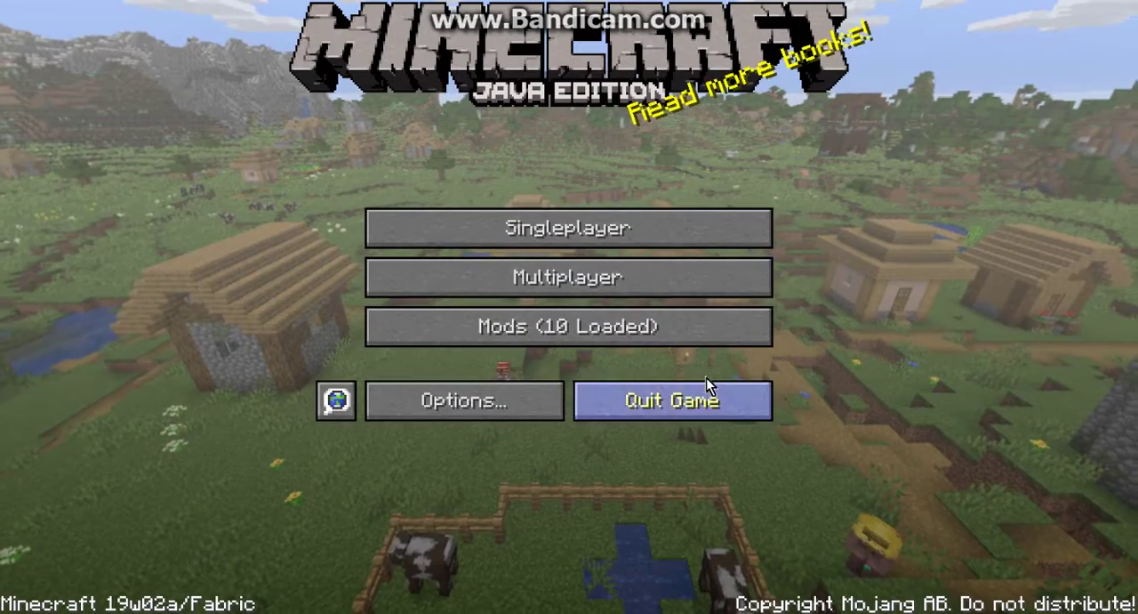
Load the '1.14 Fabric 19w02a Fabric API 71' world from the Singleplayer list.
click(603, 230)
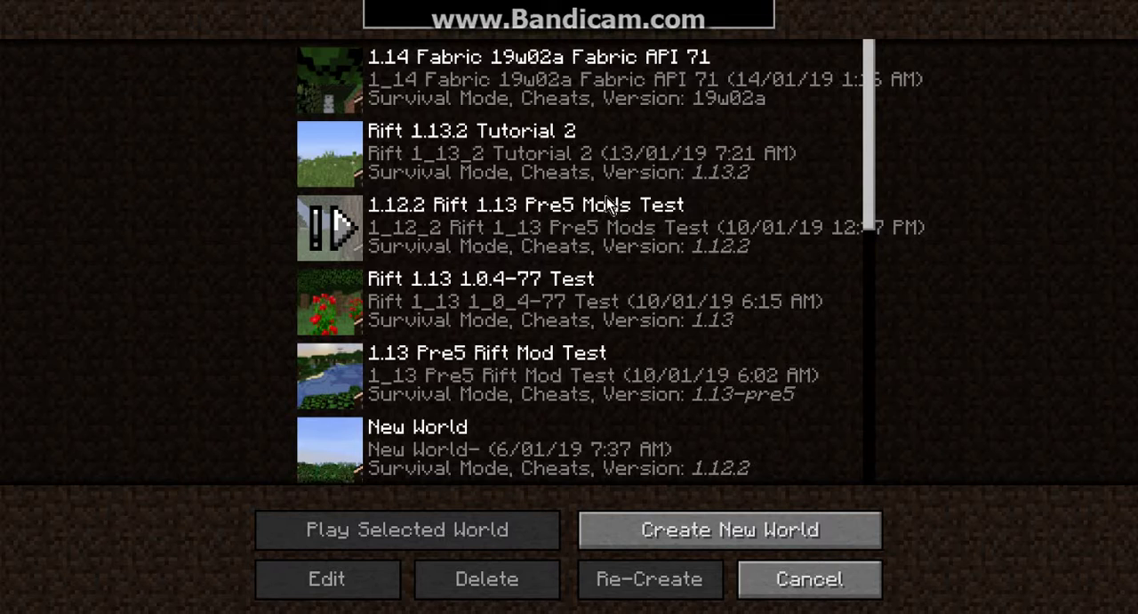
mouse_move(409, 98)
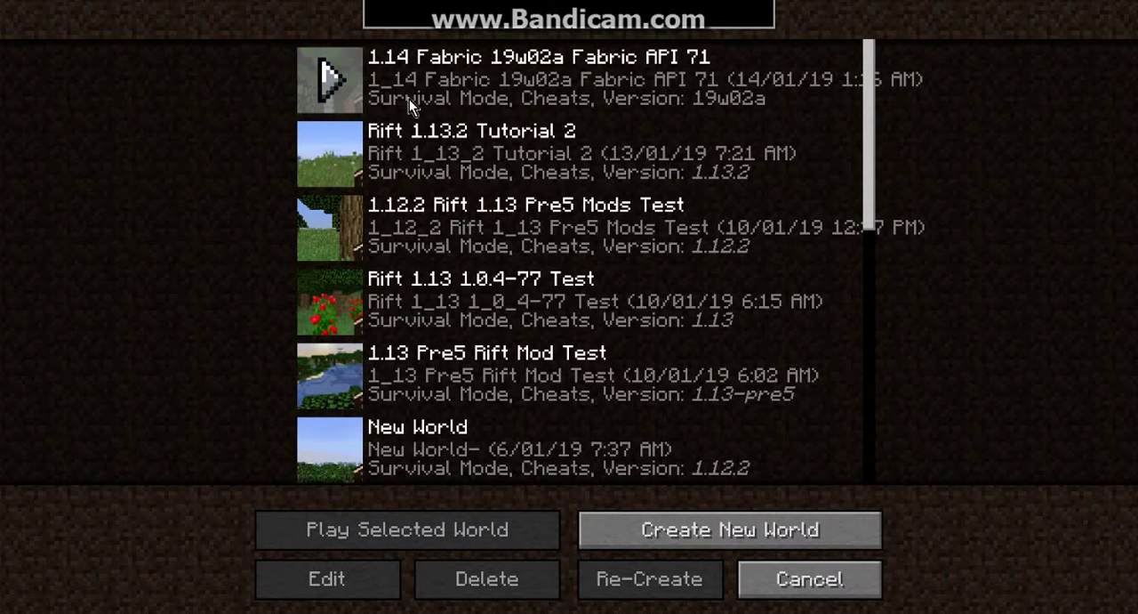
click(419, 74)
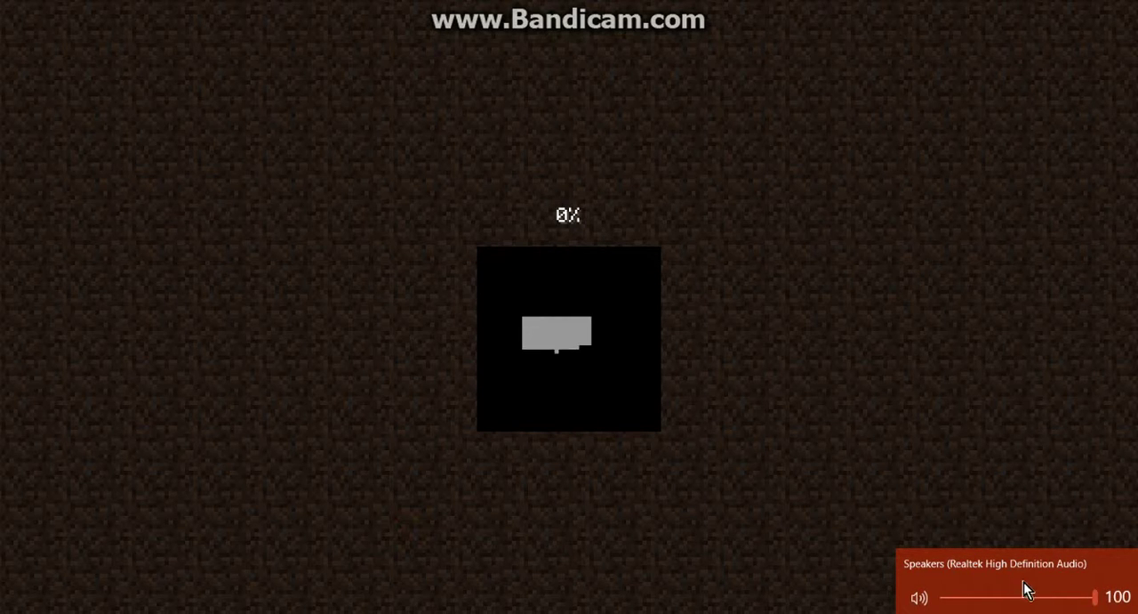
Lower the Windows speaker volume from 100 to 65 while the loading music plays.
mouse_move(1024, 599)
mouse_down()
mouse_move(1099, 600)
mouse_move(994, 600)
mouse_move(1052, 600)
mouse_up()
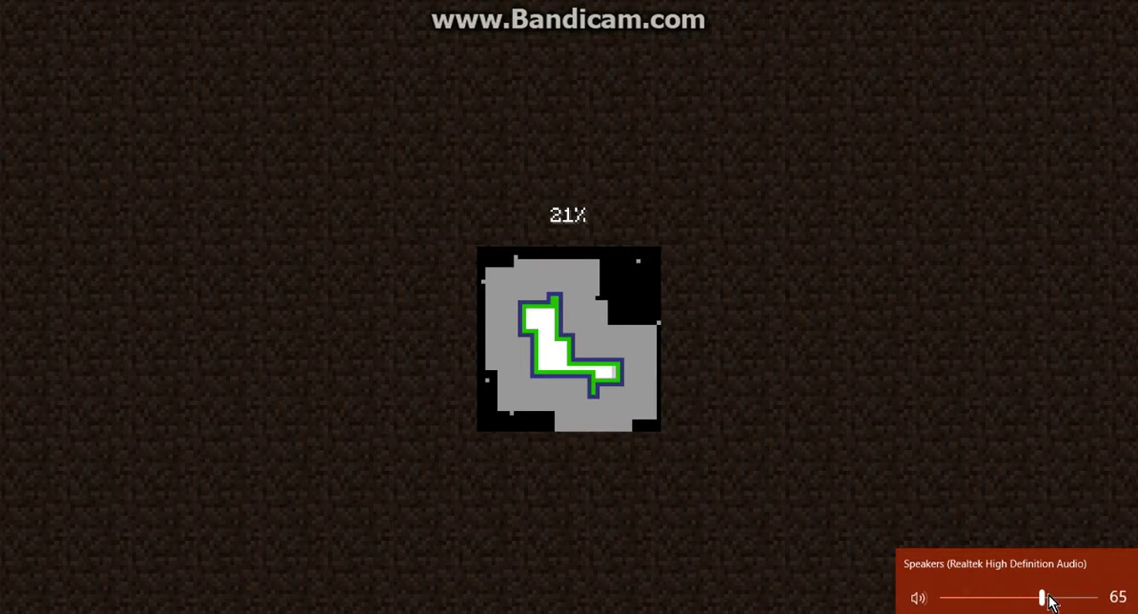
drag(1052, 601, 1050, 600)
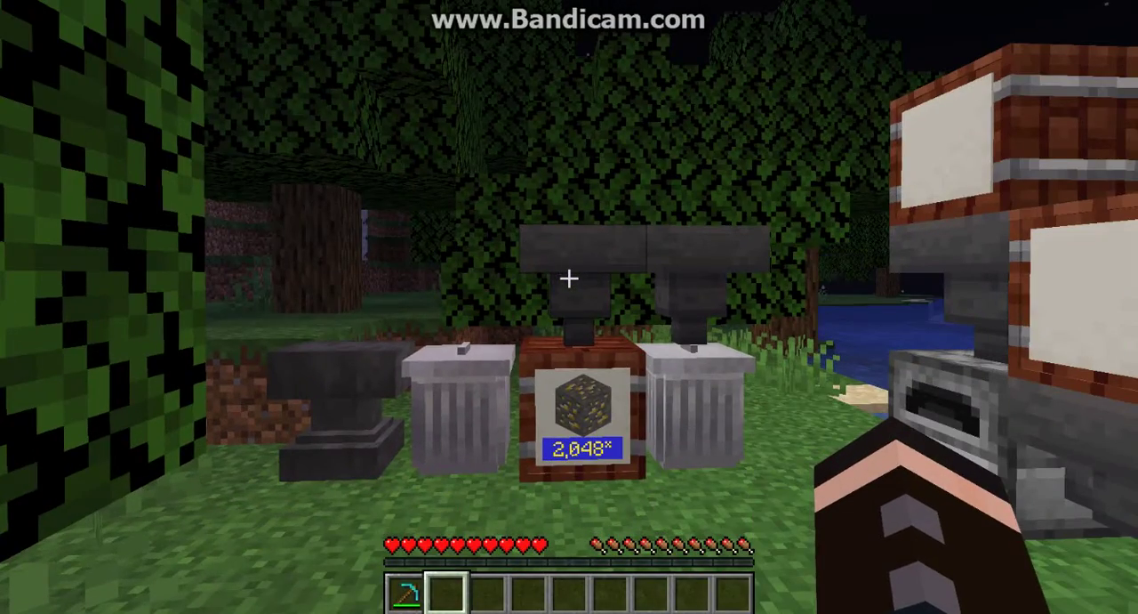
Open the inventory with the JEI item list, close it, and reopen it.
key(e)
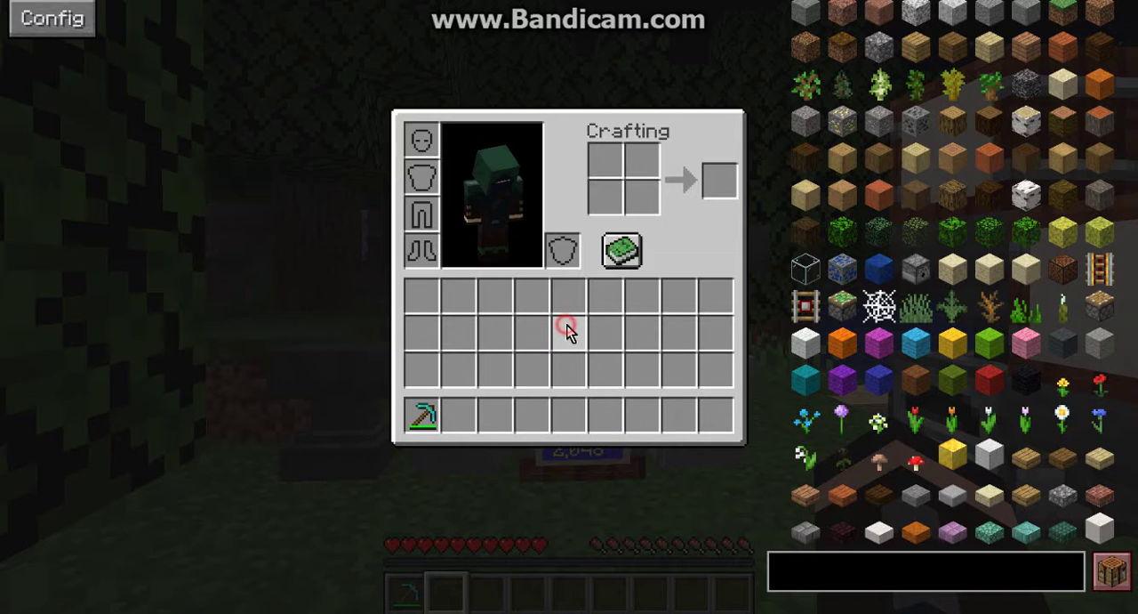
key(Escape)
key(e)
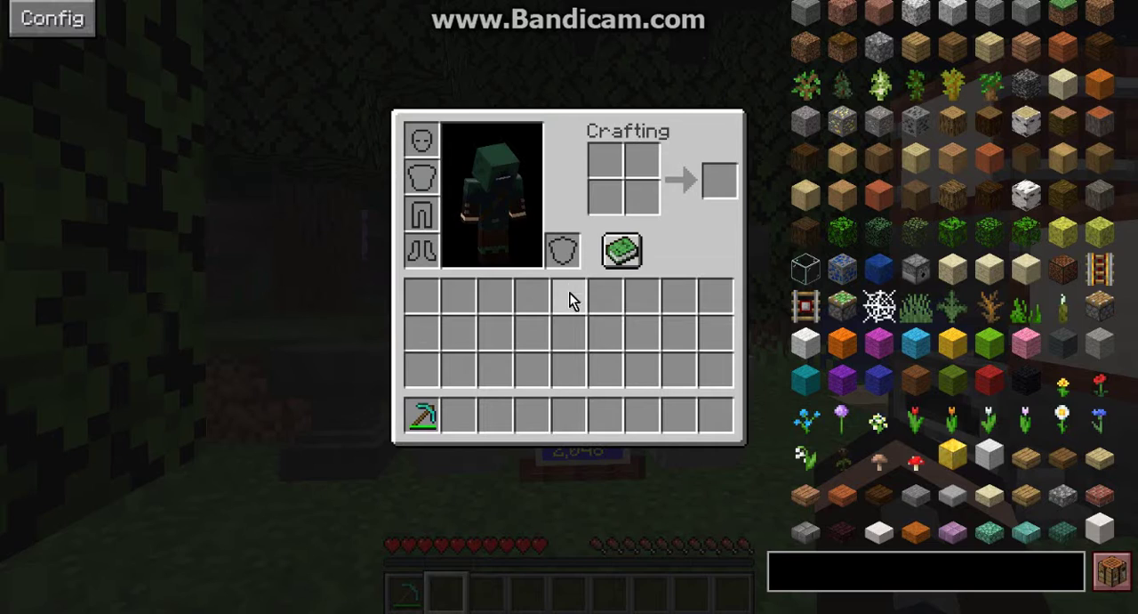